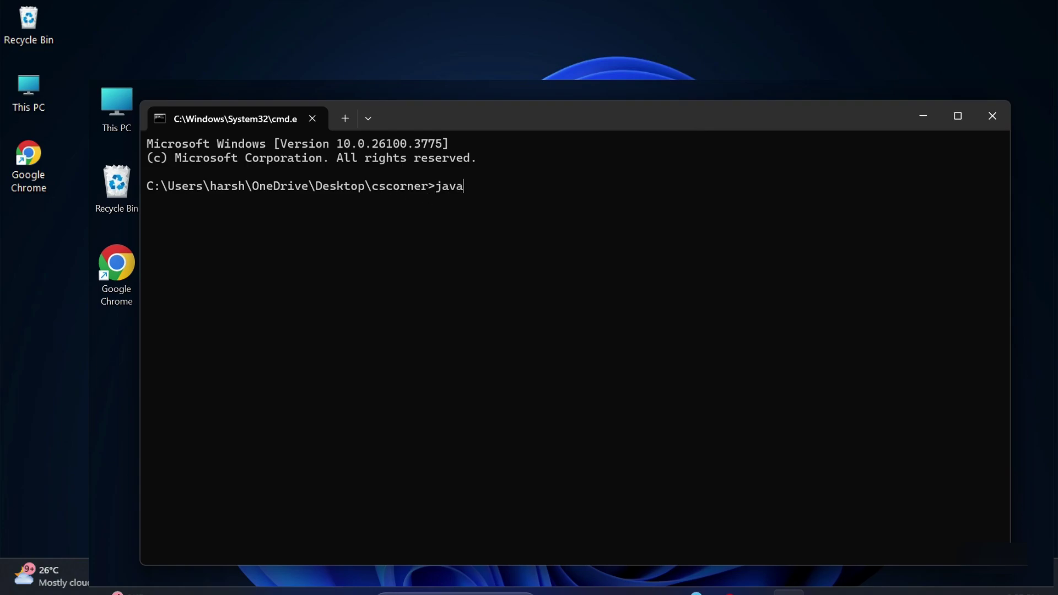
# - Compile HelloWorld.java with javac at the Command Prompt
pyautogui.write('HelloWorld.java')
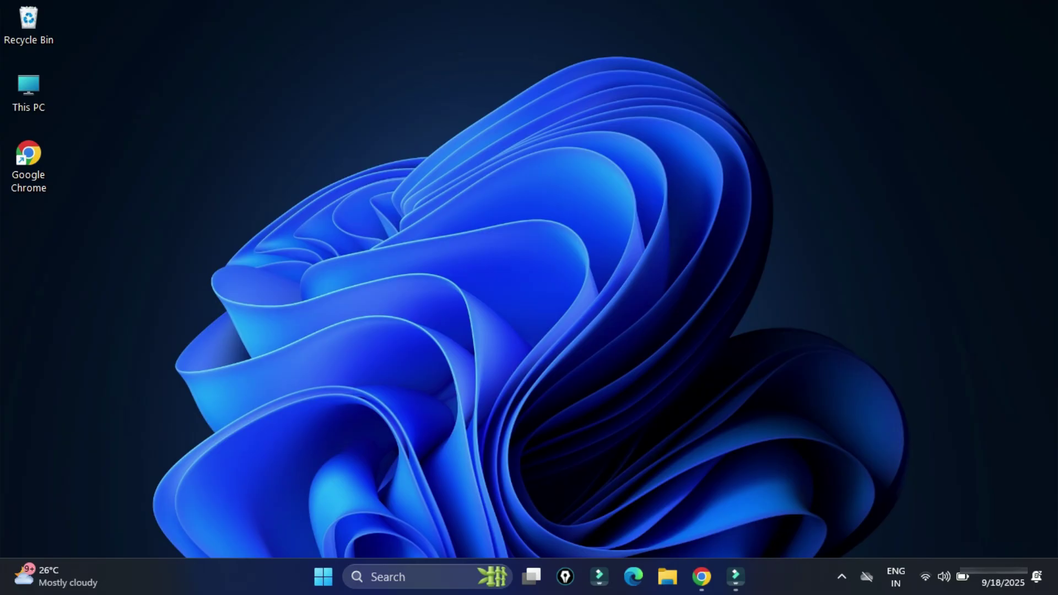
# - Search Google for 'jdk download' in a new Chrome tab
pyautogui.click(702, 577)
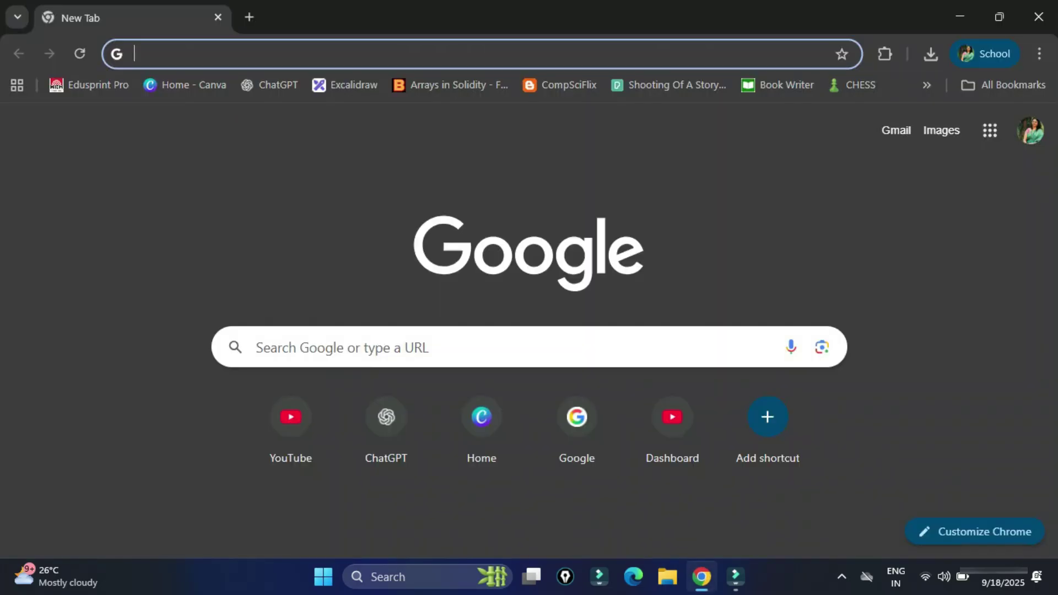
pyautogui.write('jdk')
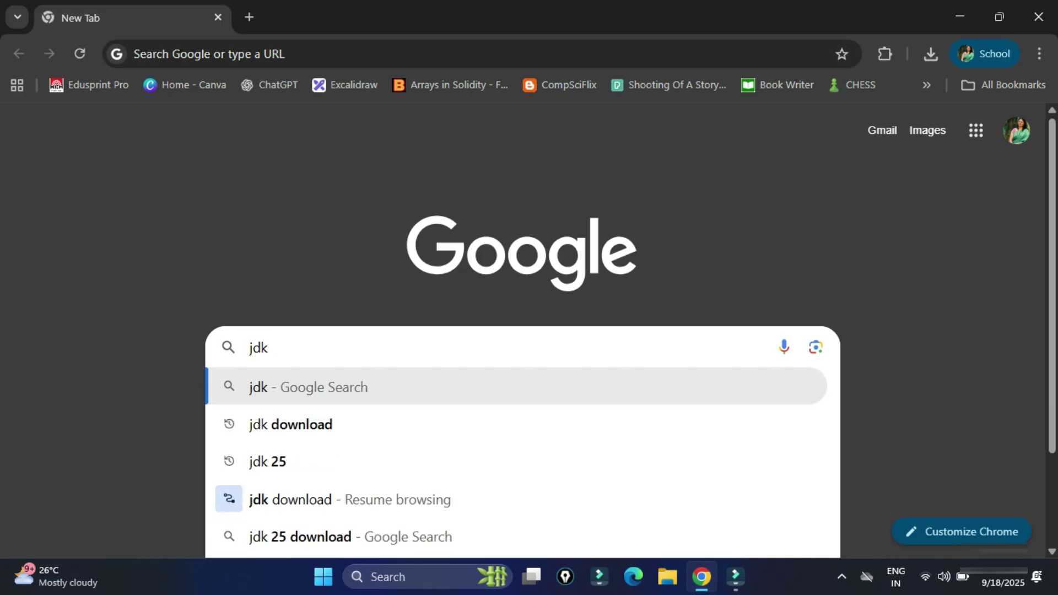
pyautogui.press('Down')
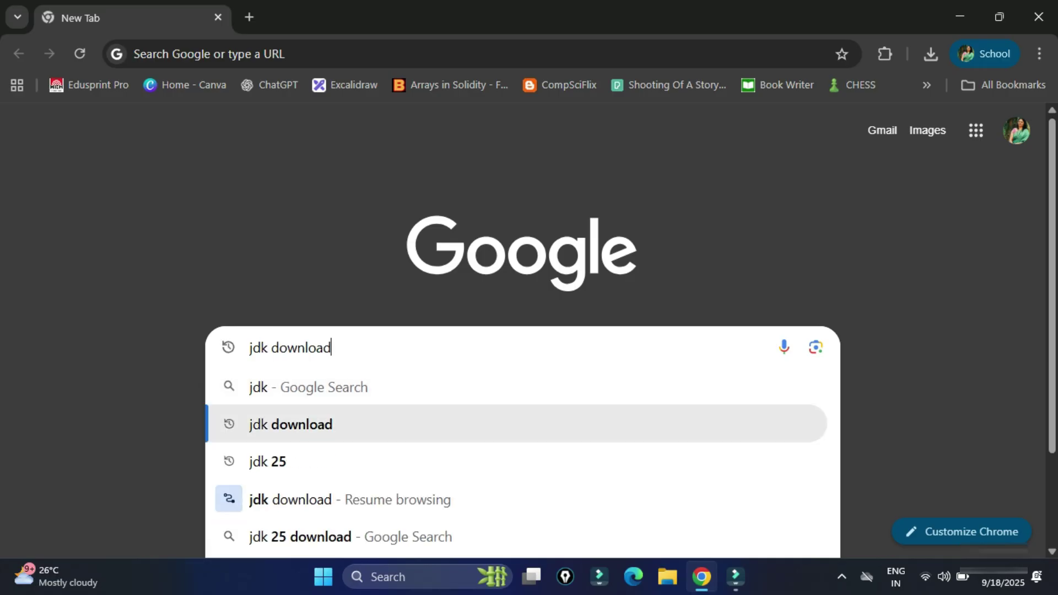
pyautogui.press('Return')
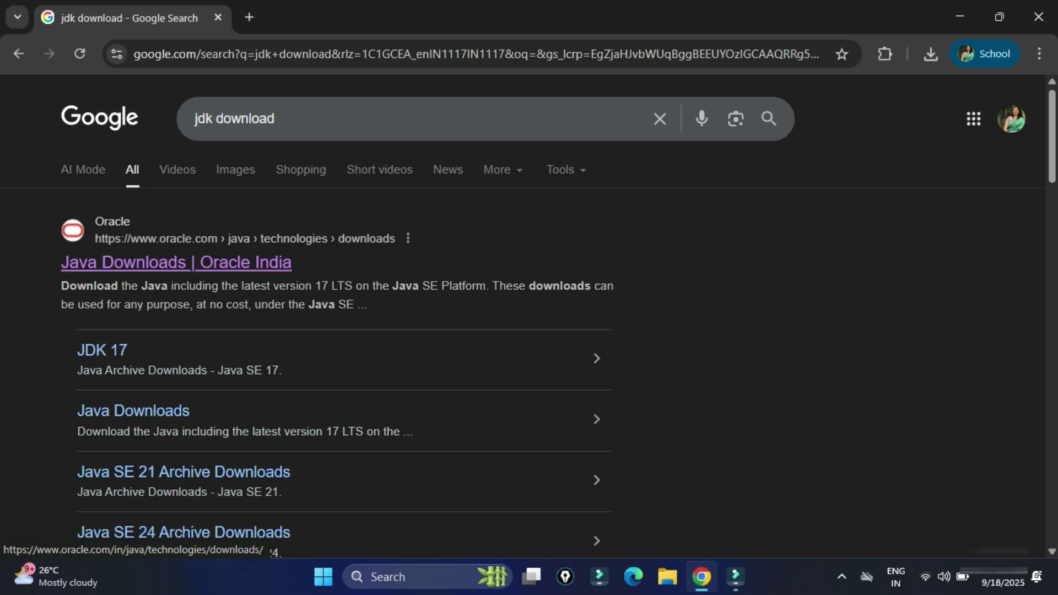
# - Open Oracle's Java Downloads page and scroll to the available Java versions heading
pyautogui.click(176, 263)
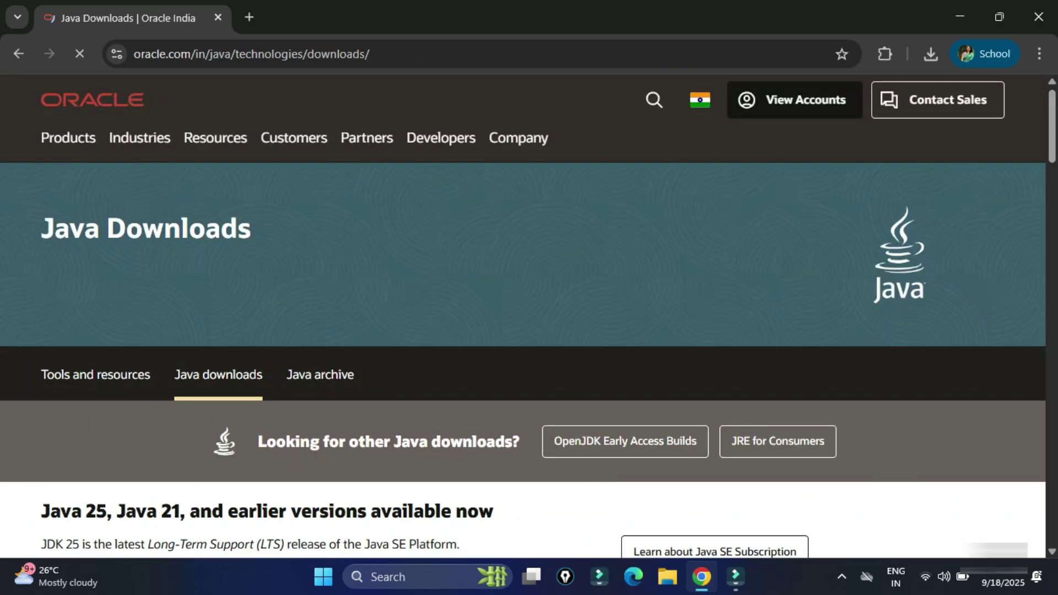
pyautogui.hotkey('ctrl', 'l')
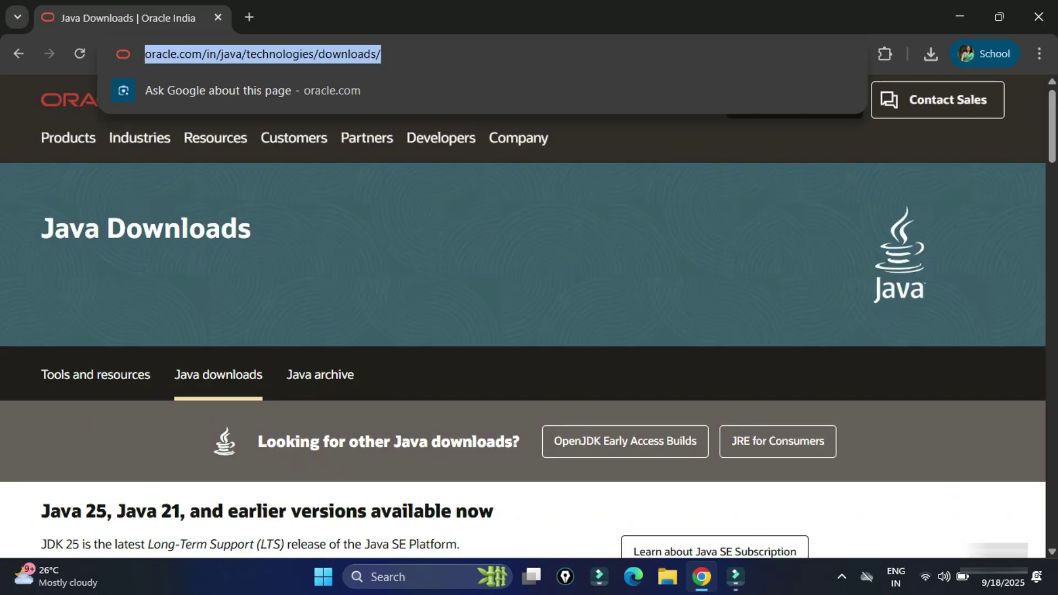
pyautogui.scroll(-4, 523, 314)
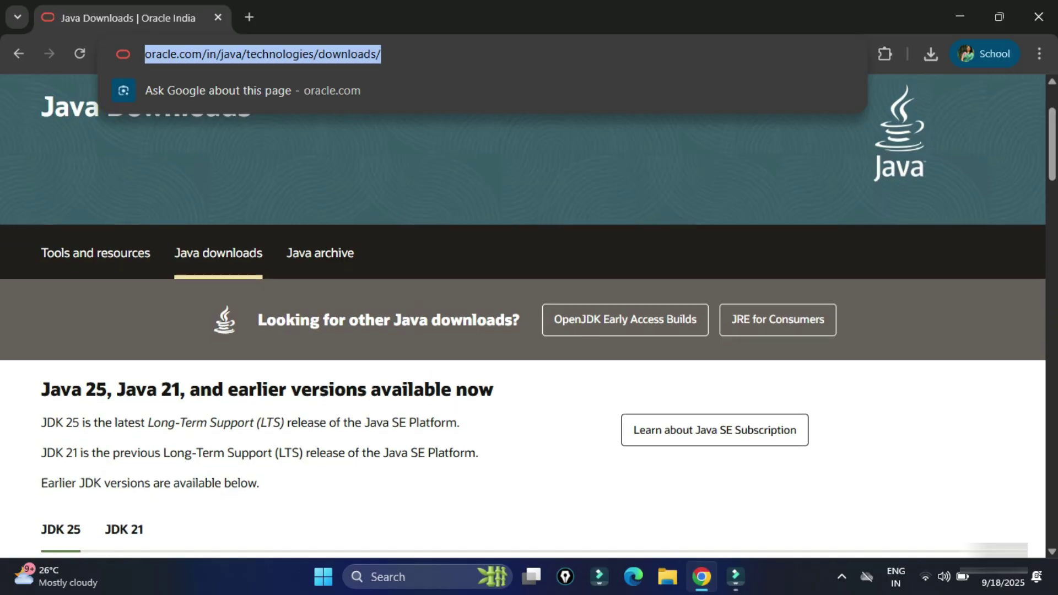
pyautogui.scroll(-1, 523, 314)
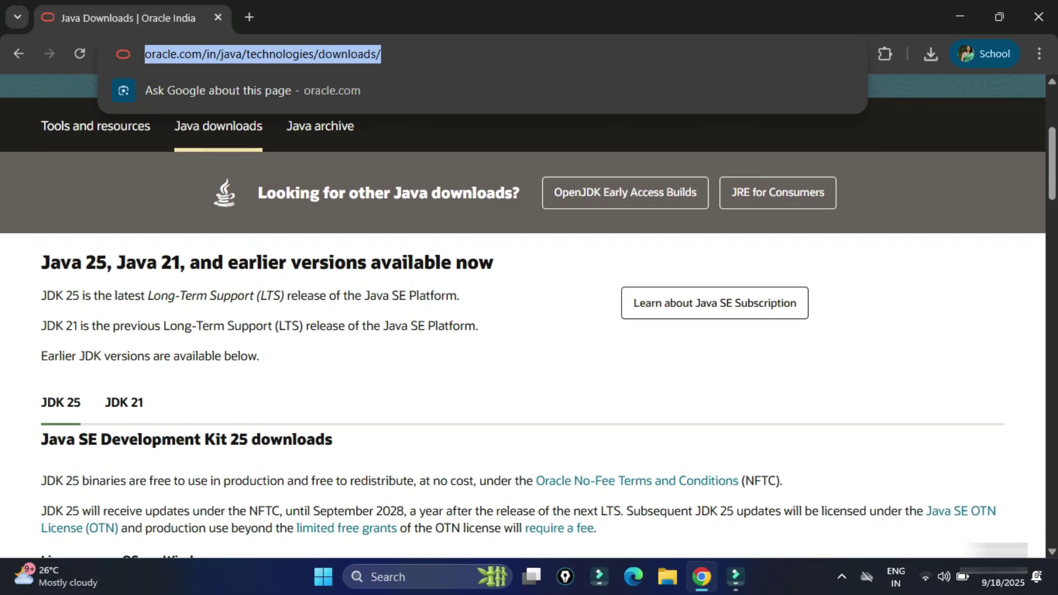
pyautogui.moveTo(40, 262); pyautogui.dragTo(455, 263)
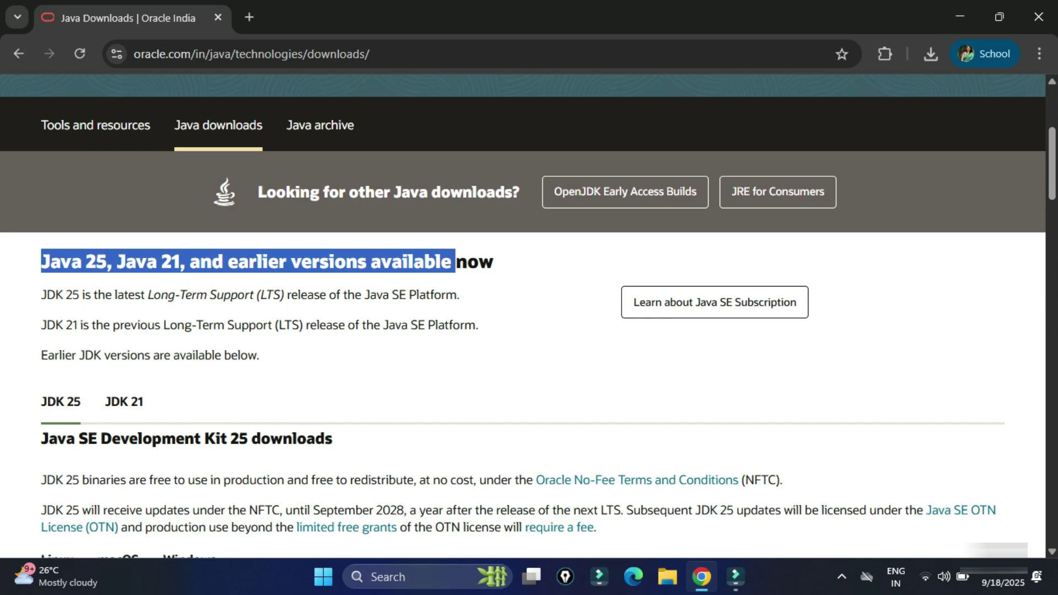
# - Show the JDK 25 Windows downloads and pick out the x64 MSI Installer
pyautogui.scroll(-1, 524, 320)
pyautogui.moveTo(46, 269); pyautogui.dragTo(255, 300)
pyautogui.scroll(-1, 256, 299)
pyautogui.scroll(-1, 528, 342)
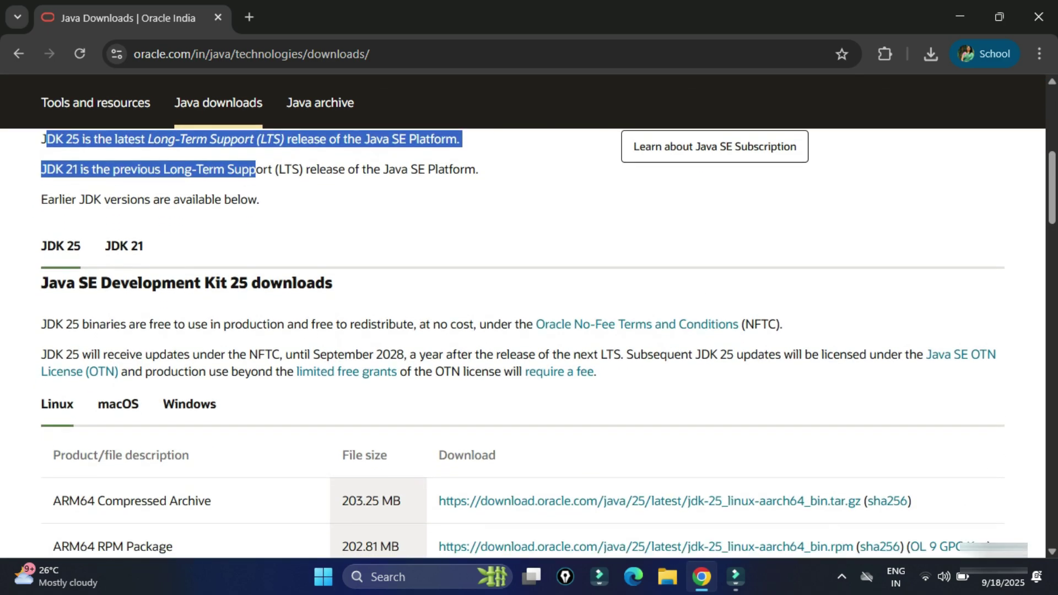
pyautogui.scroll(-2, 530, 342)
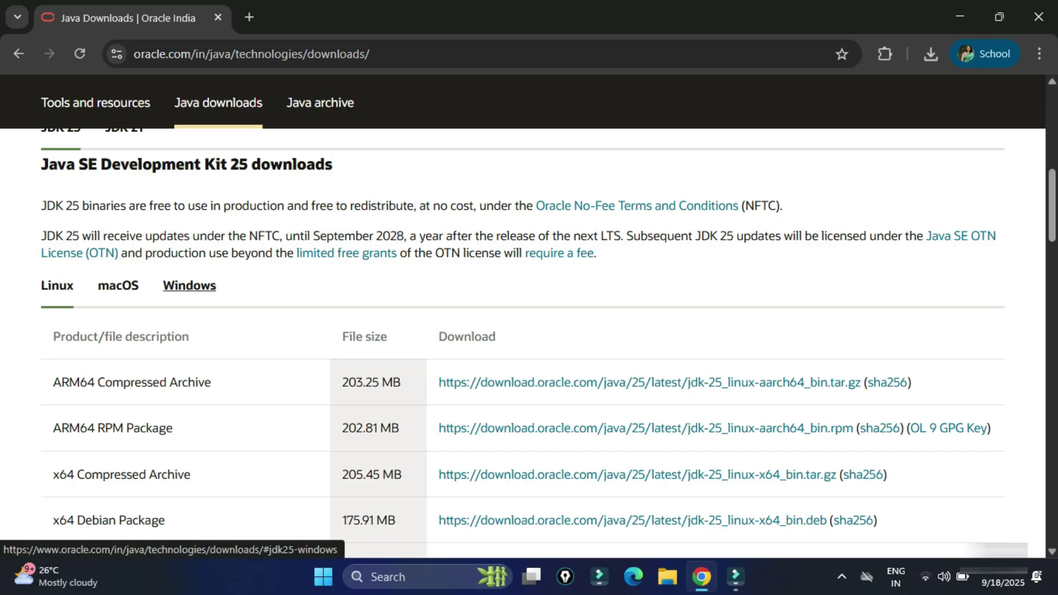
pyautogui.click(189, 285)
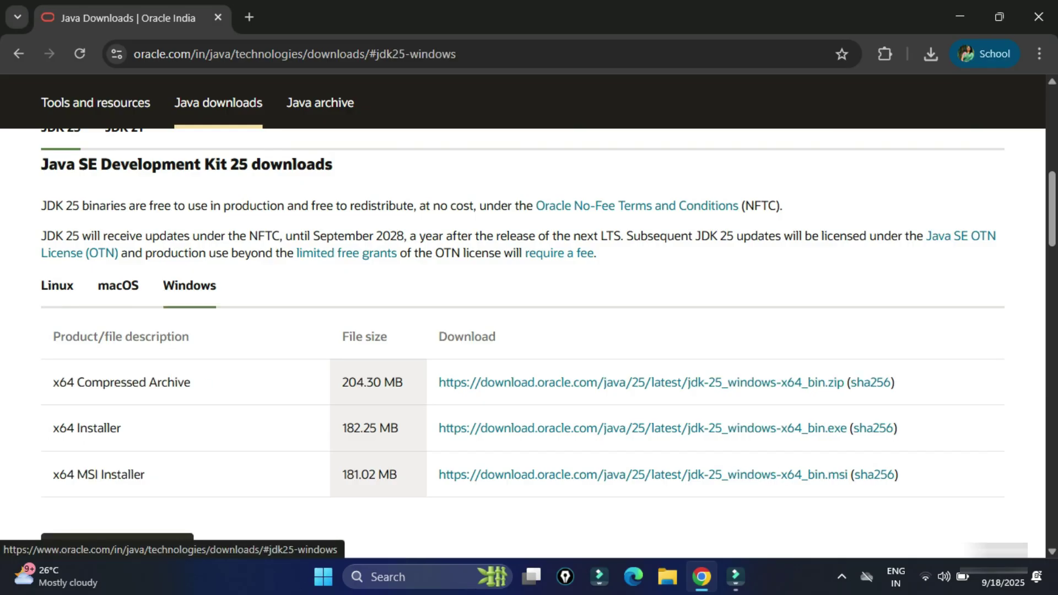
pyautogui.moveTo(53, 475); pyautogui.dragTo(145, 475)
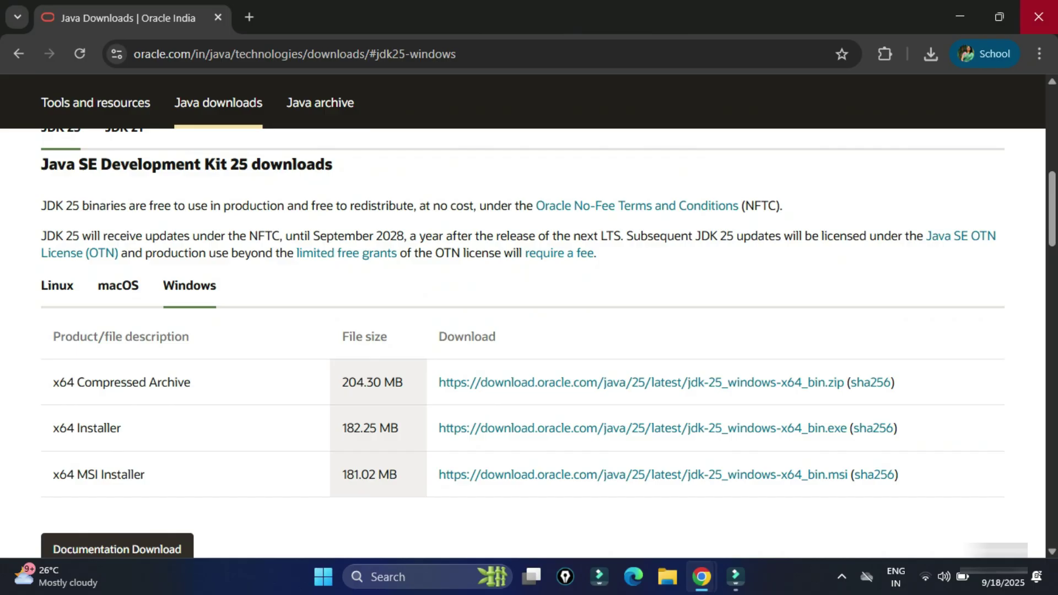
# - Close Chrome and install JDK 25 into the default C:\Program Files\Java\jdk-25\ folder
pyautogui.click(1039, 16)
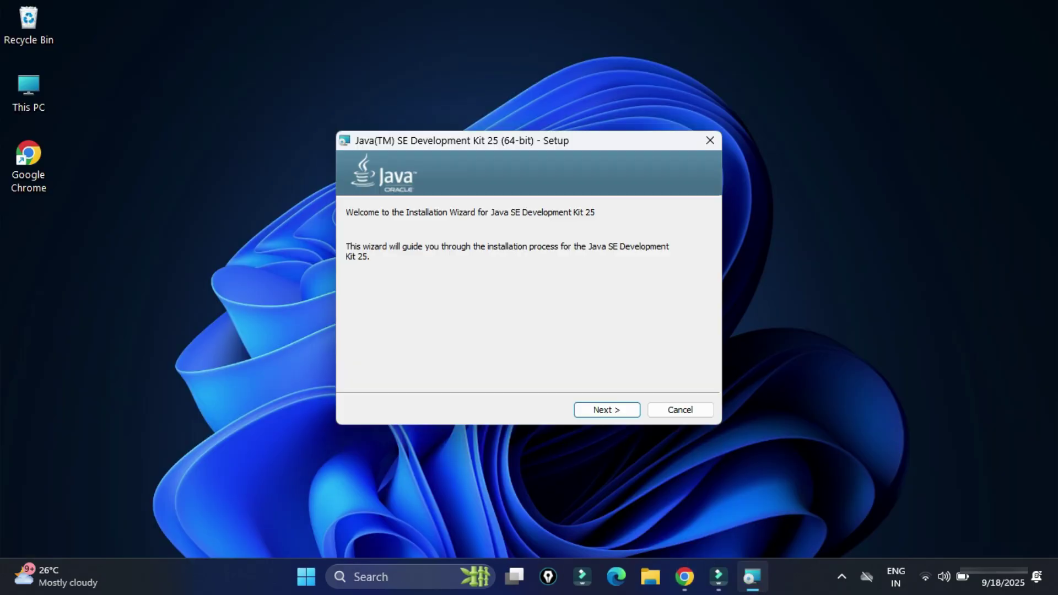
pyautogui.press('Return')
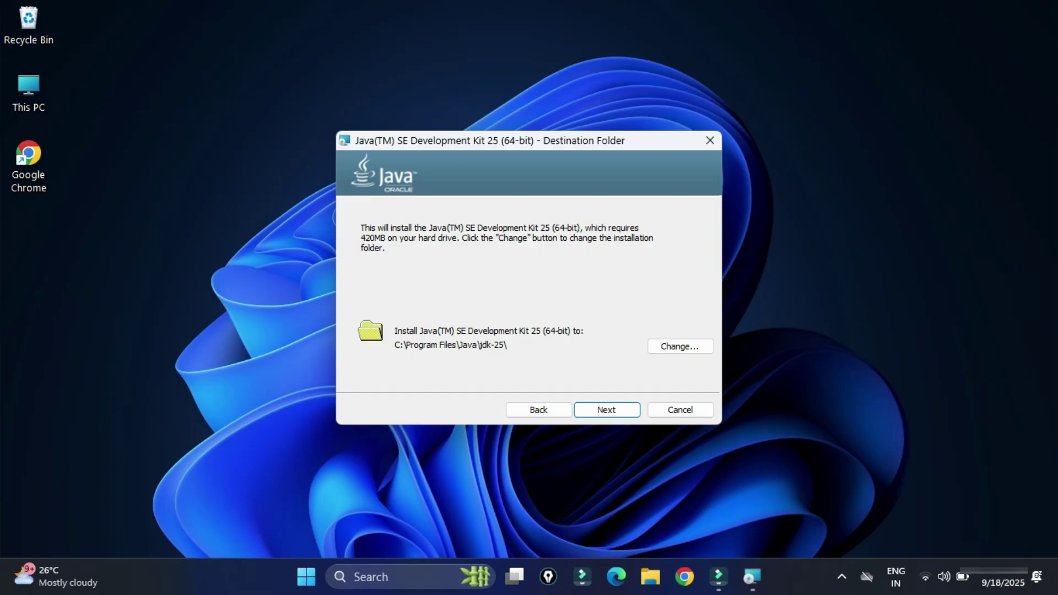
pyautogui.click(606, 409)
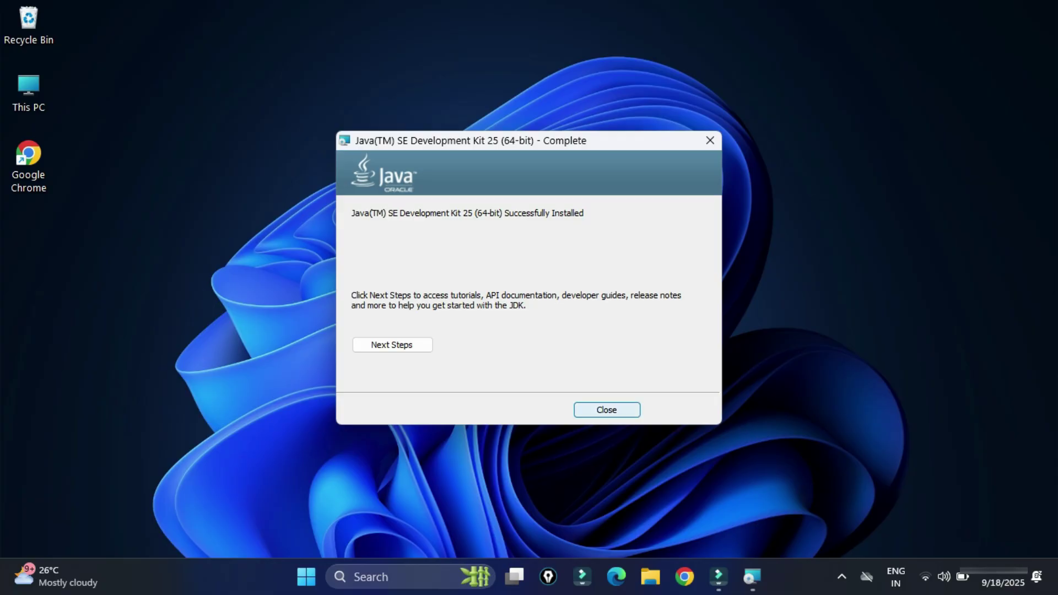
pyautogui.click(607, 410)
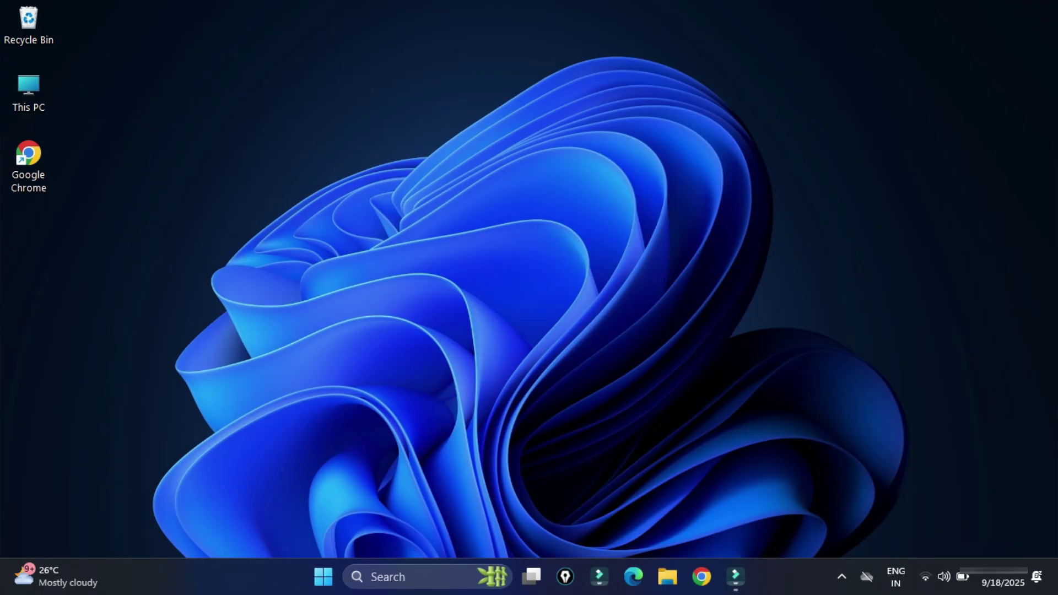
# - Browse from This PC to C:\Program Files\Java\jdk-25\bin in File Explorer
pyautogui.click(29, 93)
pyautogui.doubleClick(29, 92)
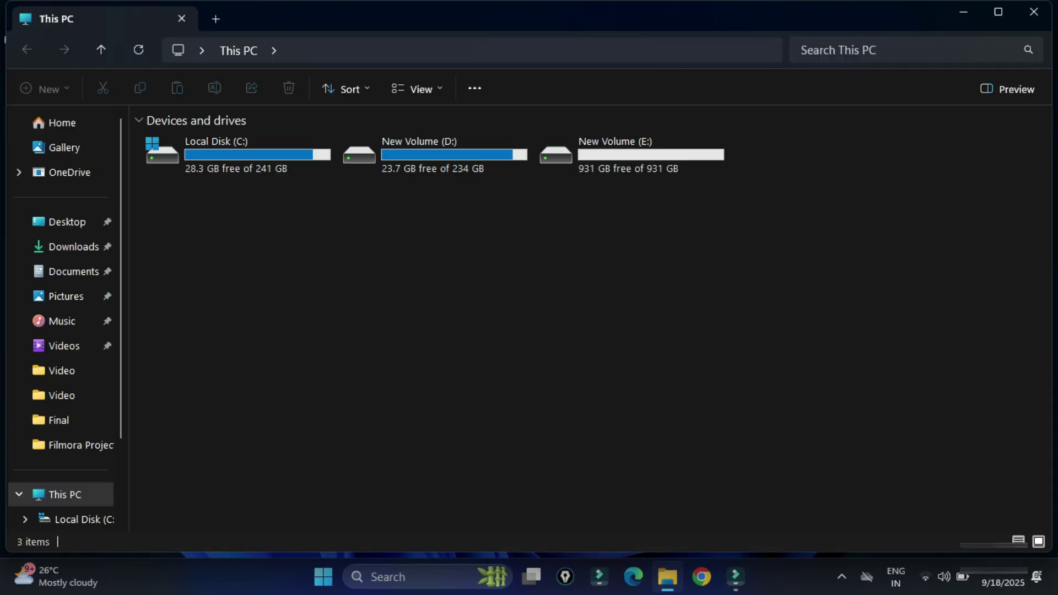
pyautogui.doubleClick(237, 154)
pyautogui.doubleClick(190, 315)
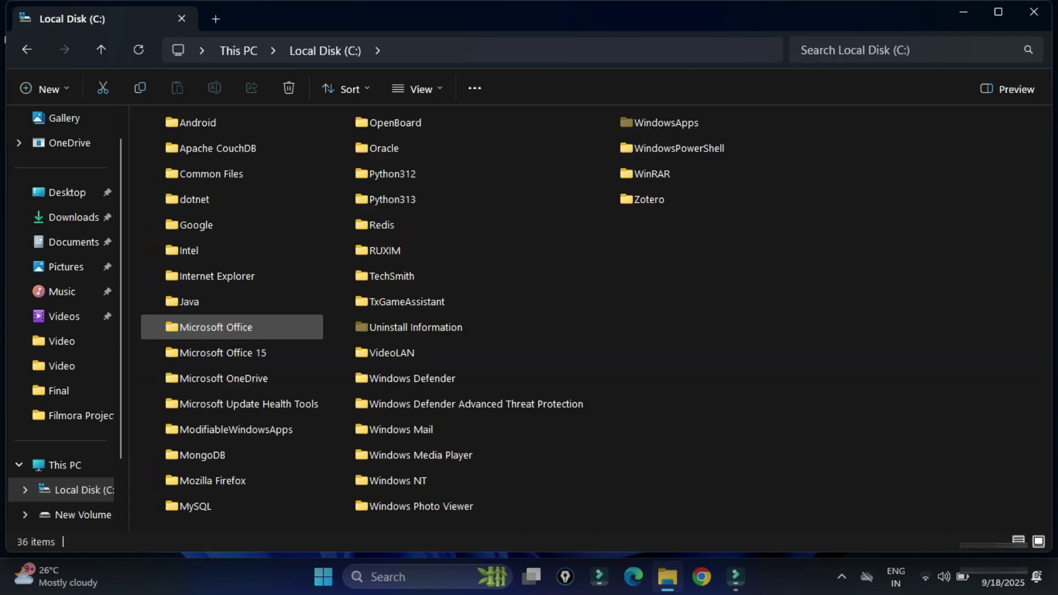
pyautogui.doubleClick(179, 303)
pyautogui.doubleClick(173, 141)
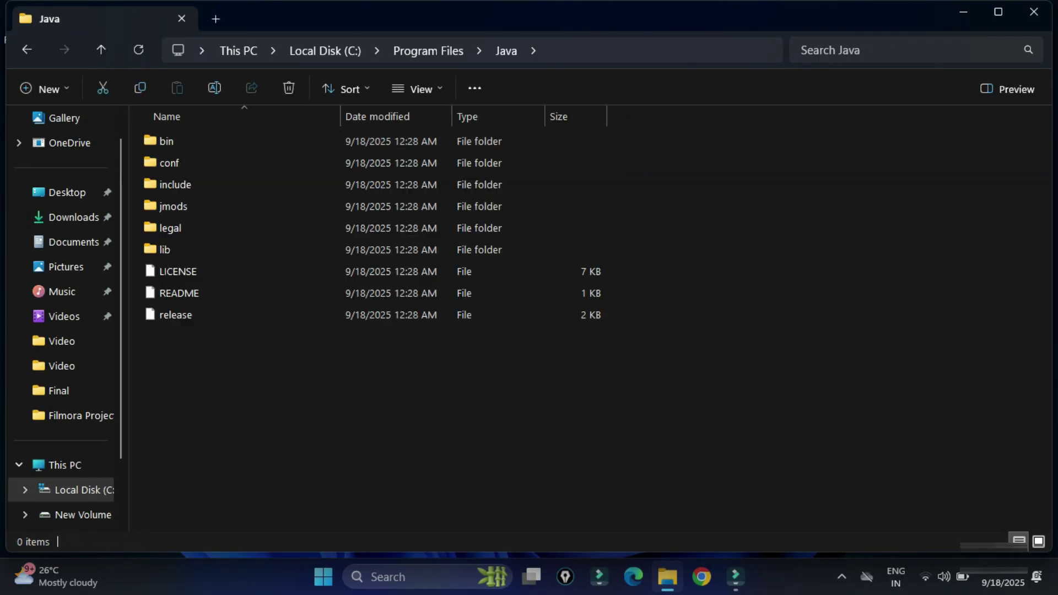
pyautogui.doubleClick(165, 142)
# - Copy the bin folder path C:\Program Files\Java\jdk-25\bin from the address bar
pyautogui.click(607, 51)
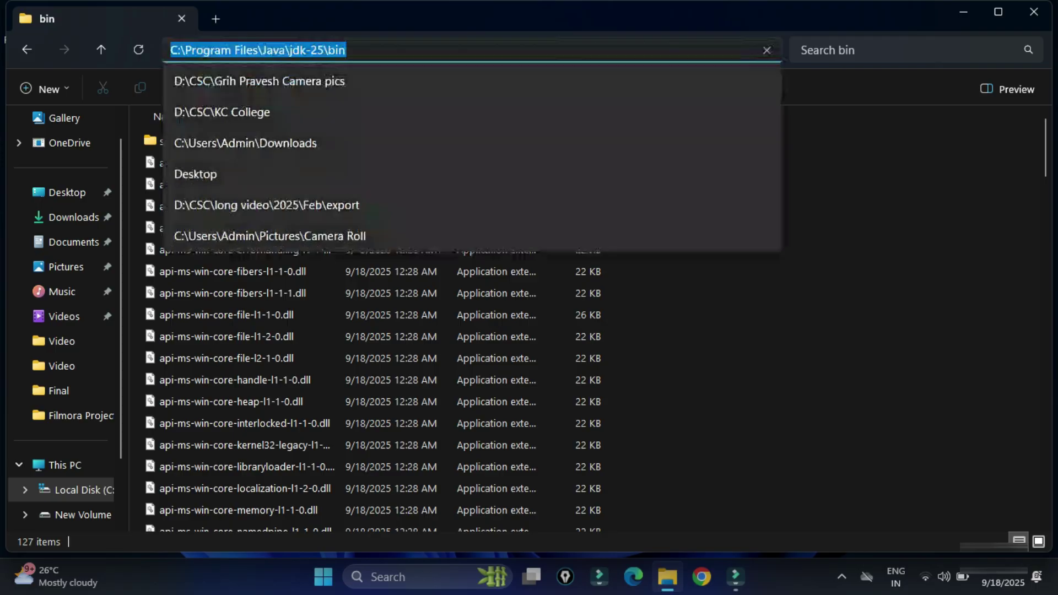
pyautogui.click(290, 50)
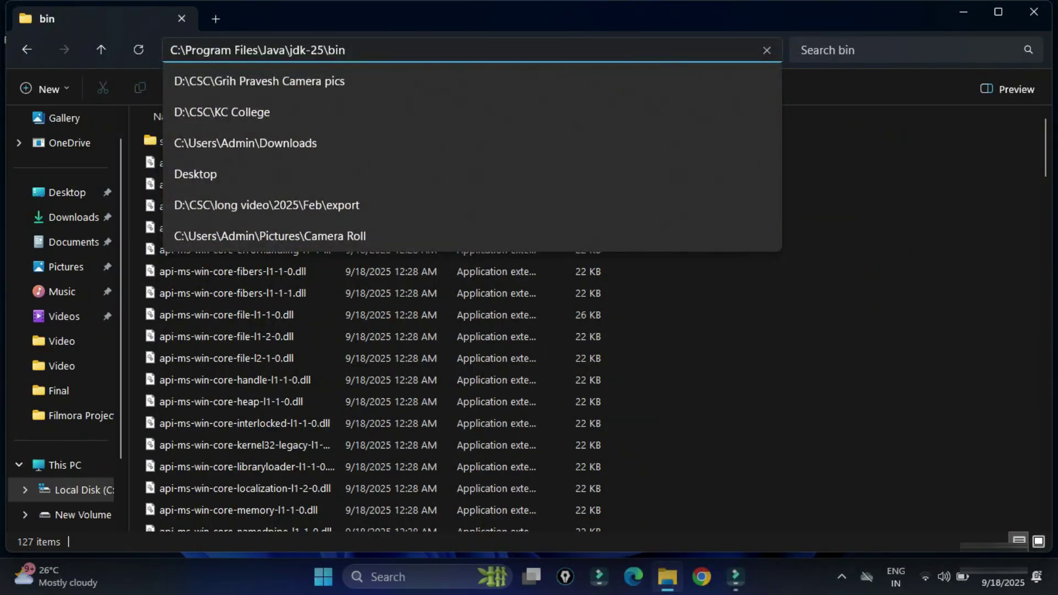
pyautogui.rightClick(353, 55)
pyautogui.click(385, 97)
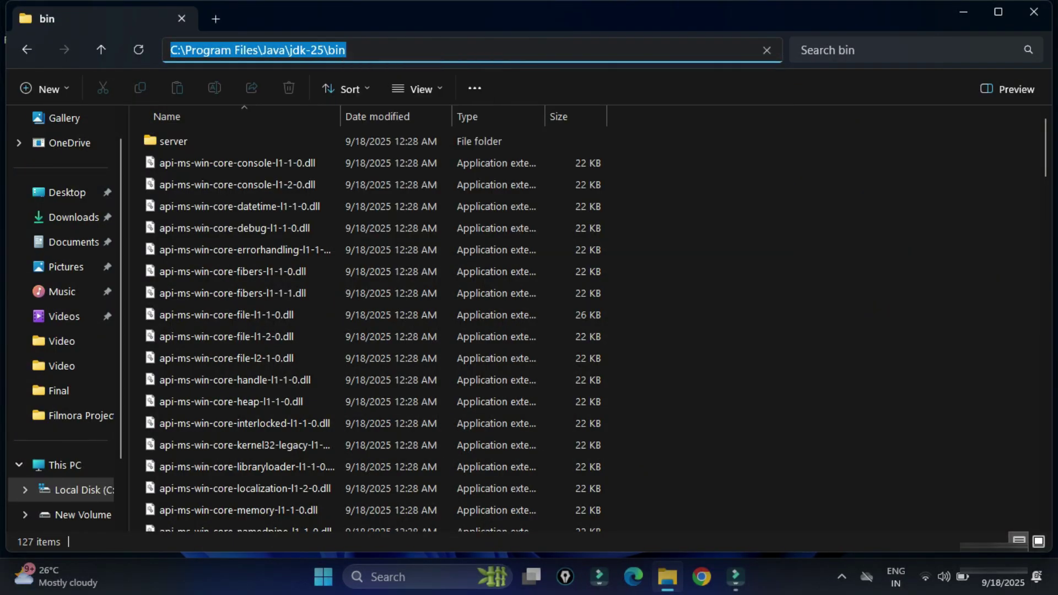
# - Close File Explorer and reach Environment Variables through 'Edit the system environment variables'
pyautogui.click(1034, 12)
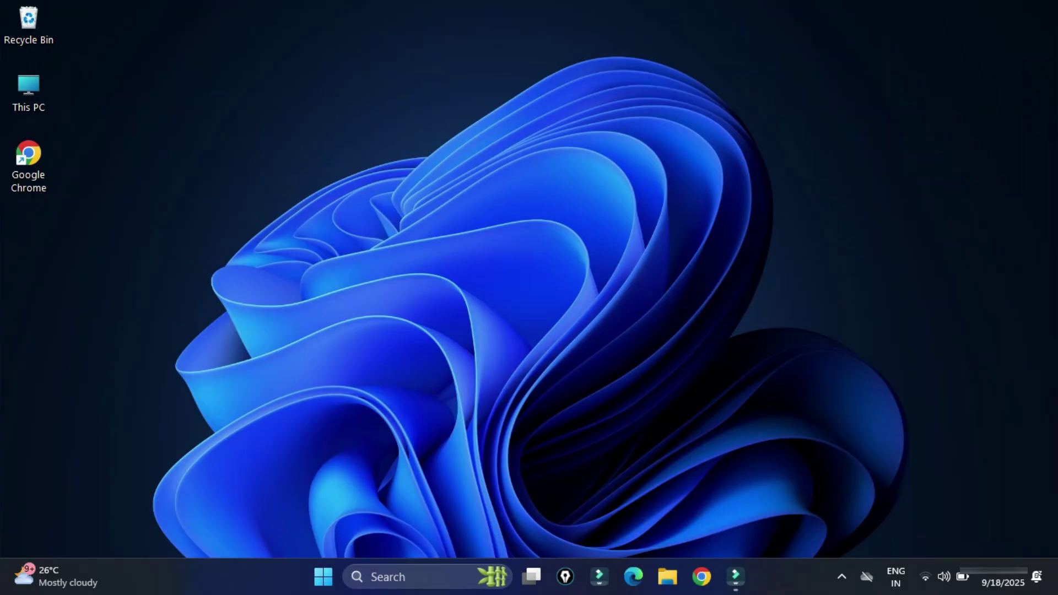
pyautogui.press('super+s')
pyautogui.write('env')
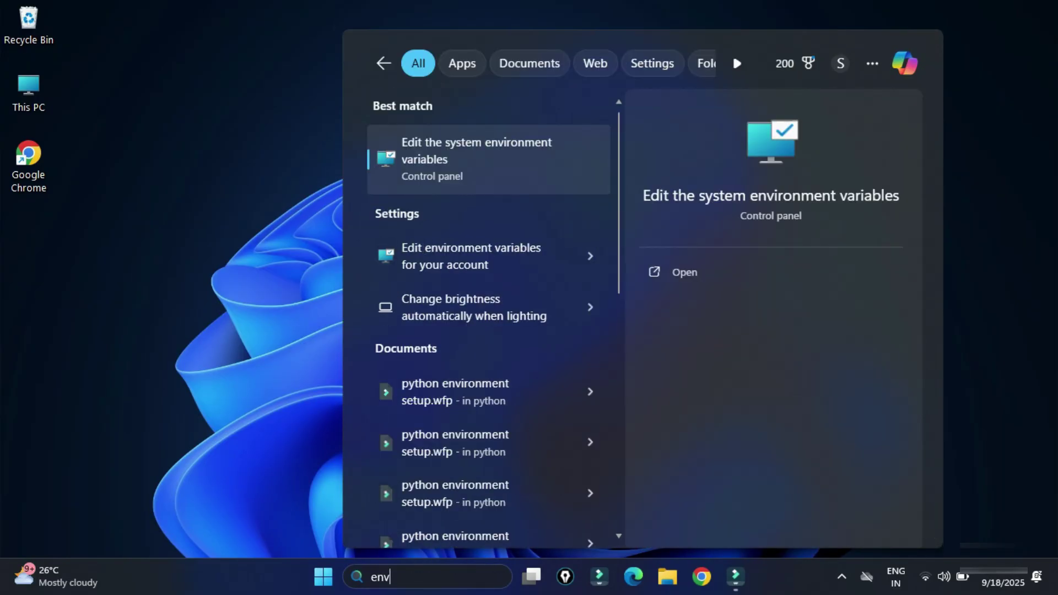
pyautogui.press('Return')
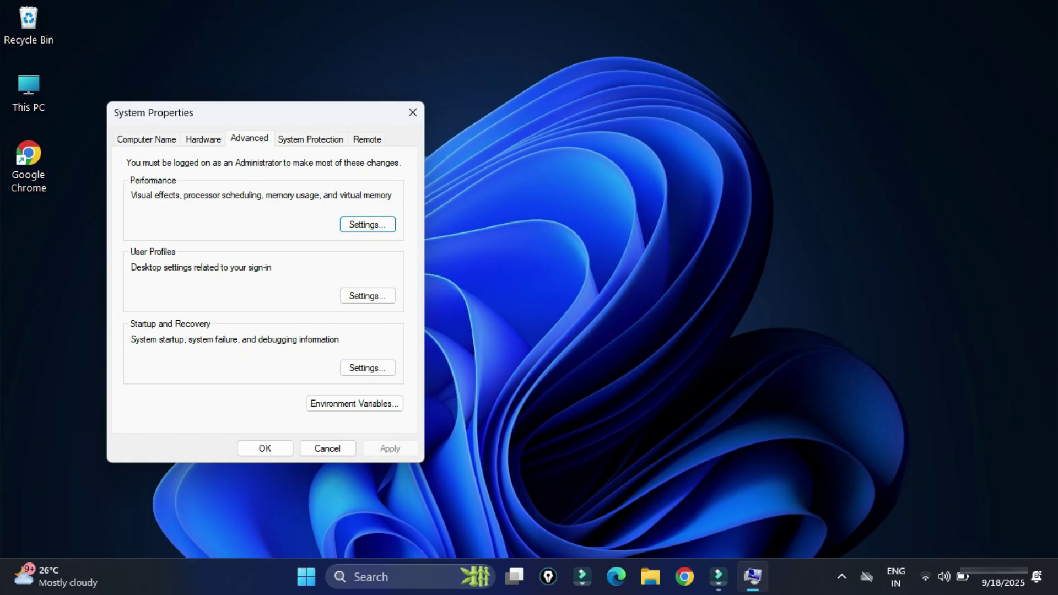
pyautogui.moveTo(326, 118); pyautogui.dragTo(549, 90)
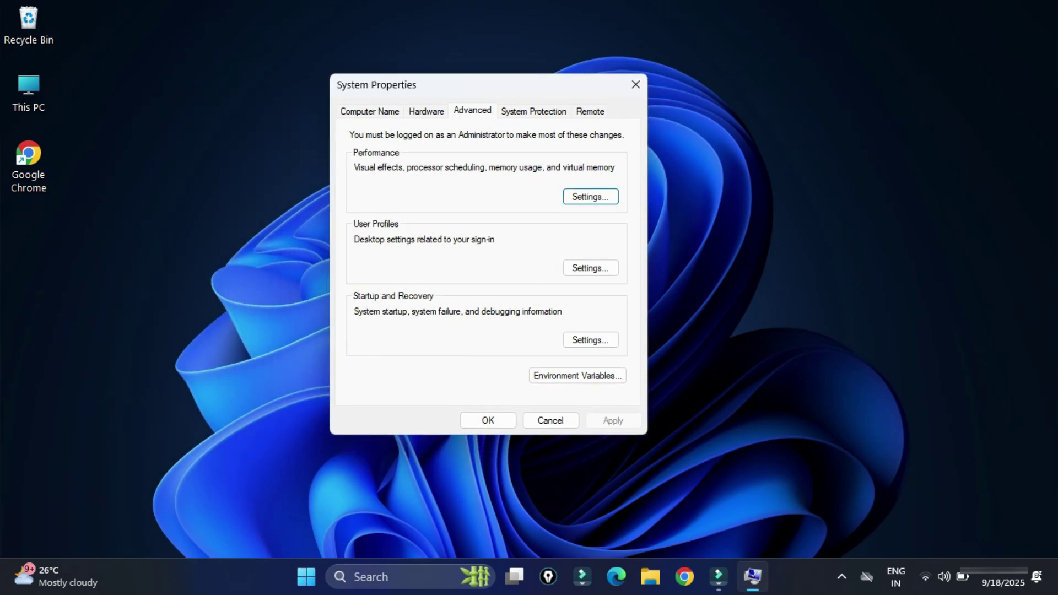
pyautogui.click(578, 375)
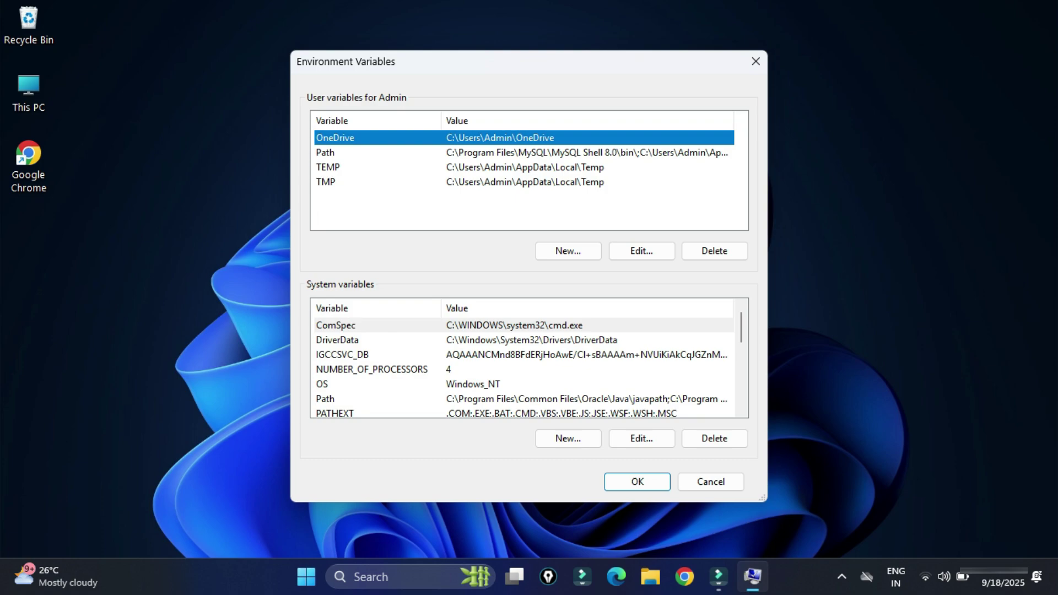
# - Add system variable JAVA_HOME with value C:\Program Files\Java\jdk-25
pyautogui.click(568, 438)
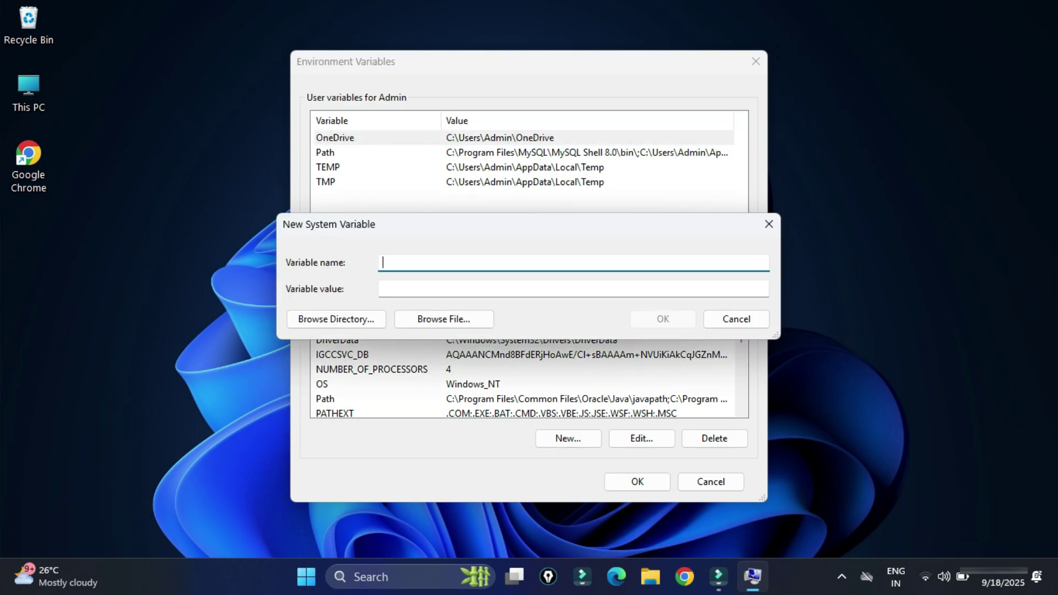
pyautogui.write('JAVA')
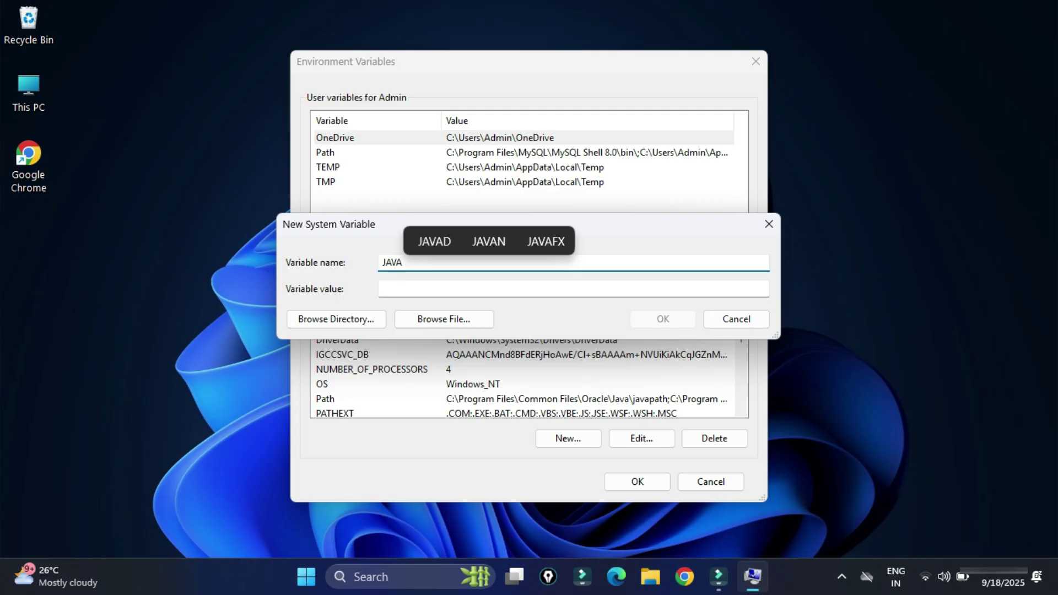
pyautogui.write('_HOME')
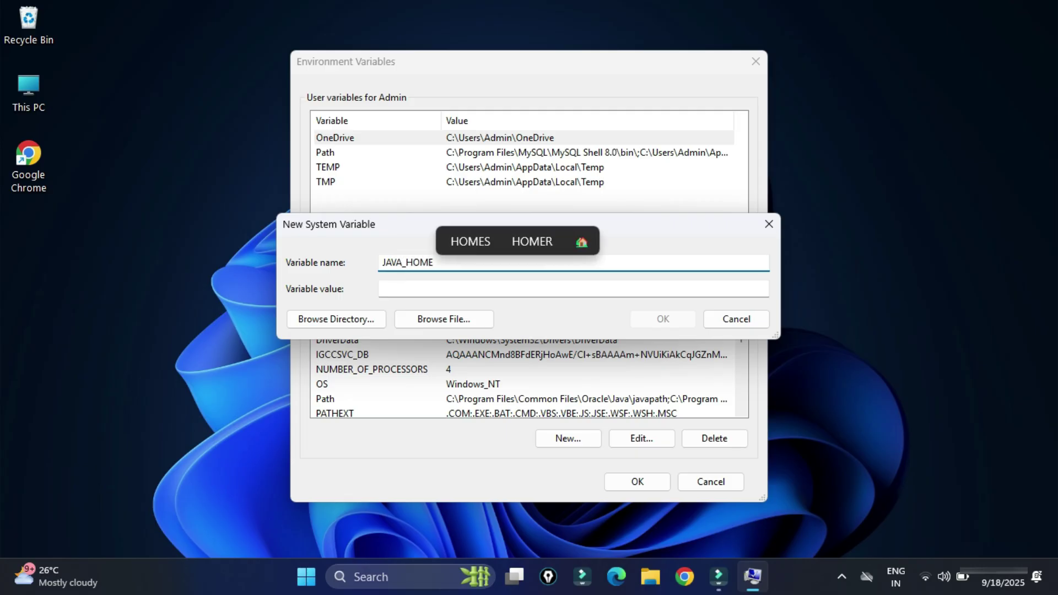
pyautogui.press('Tab')
pyautogui.hotkey('ctrl', 'v')
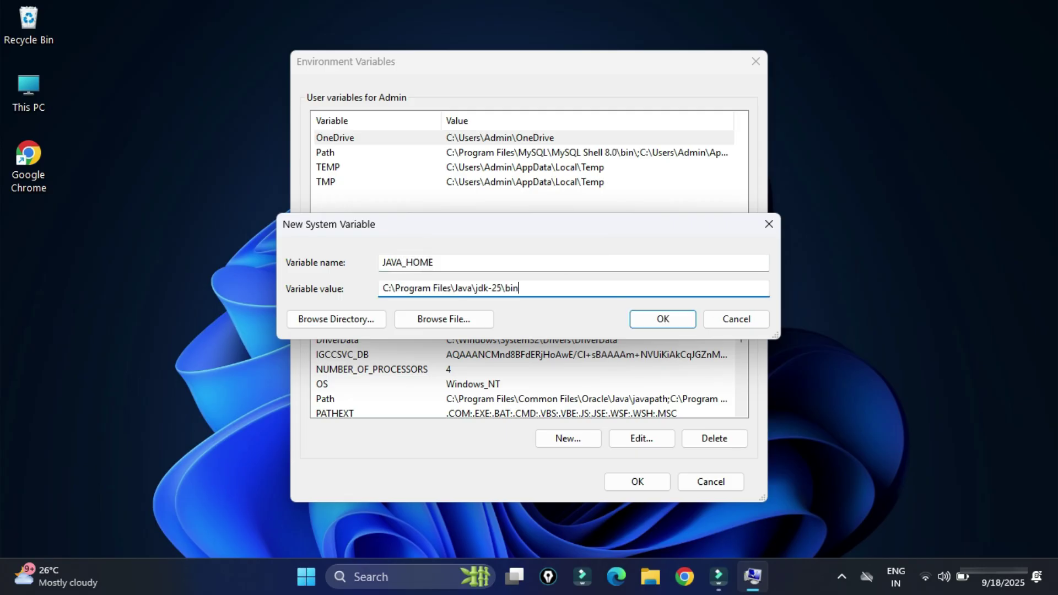
pyautogui.press('BackSpace')
pyautogui.press('BackSpace')
pyautogui.press('BackSpace')
pyautogui.press('BackSpace')
# - Save JAVA_HOME, add C:\Program Files\Java\jdk-25\bin to the system Path, and confirm
pyautogui.click(663, 319)
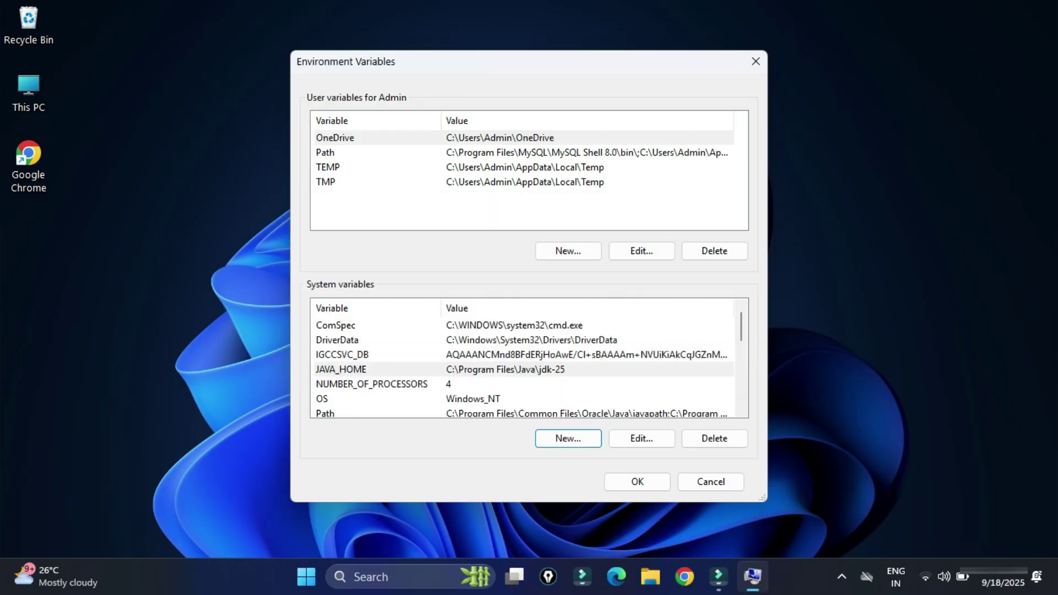
pyautogui.scroll(-2, 524, 370)
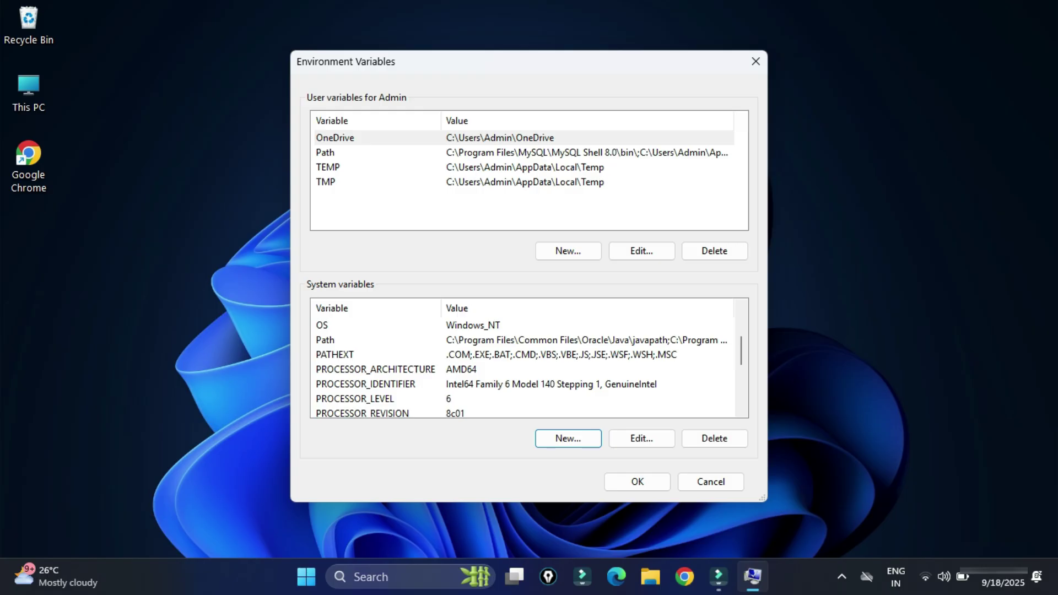
pyautogui.click(331, 340)
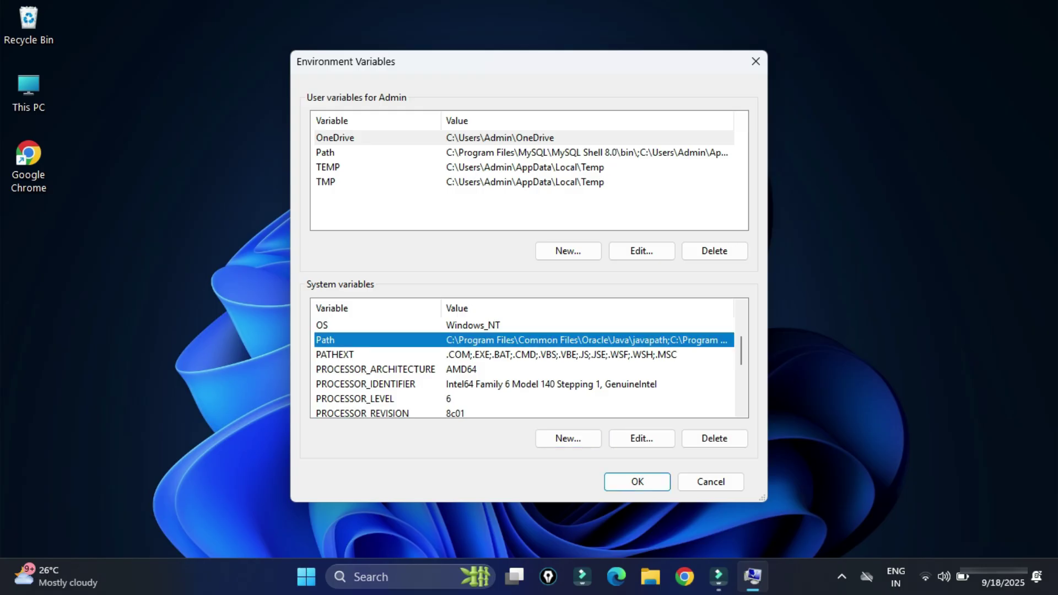
pyautogui.click(642, 438)
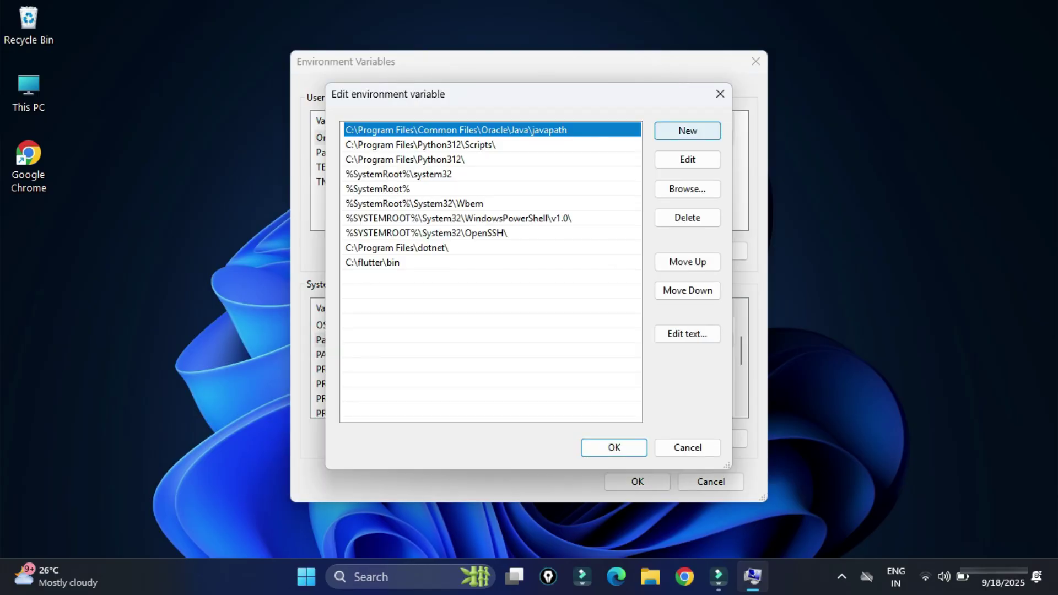
pyautogui.click(687, 131)
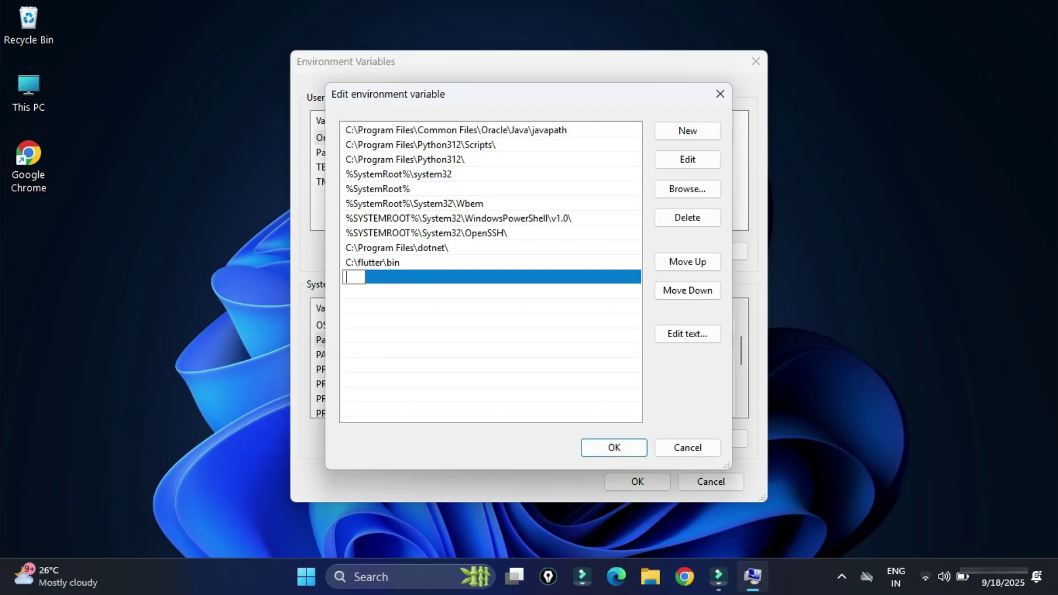
pyautogui.hotkey('ctrl', 'v')
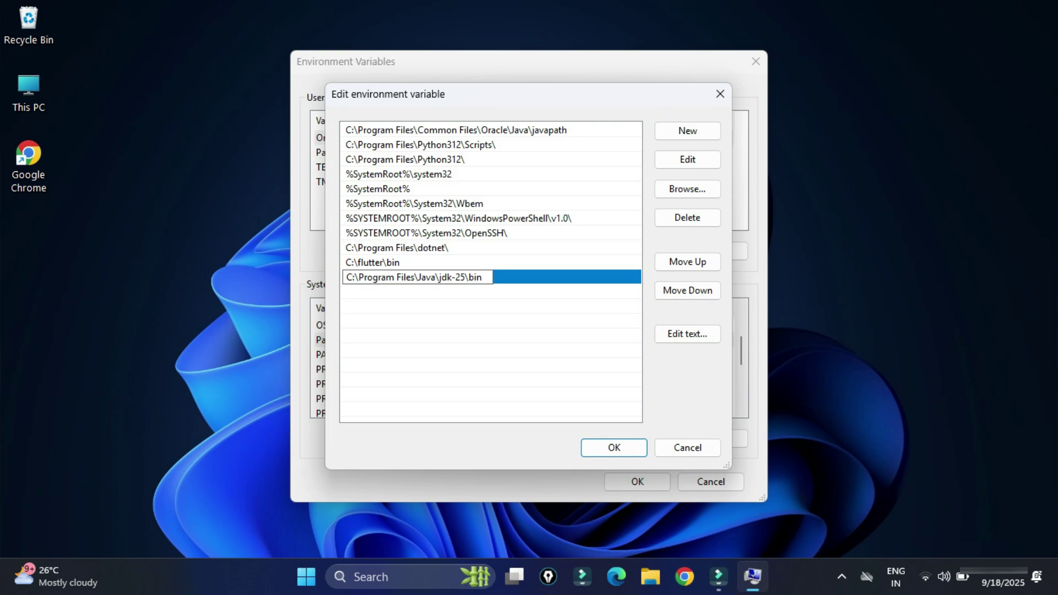
pyautogui.press('Return')
pyautogui.press('Return')
pyautogui.press('Return')
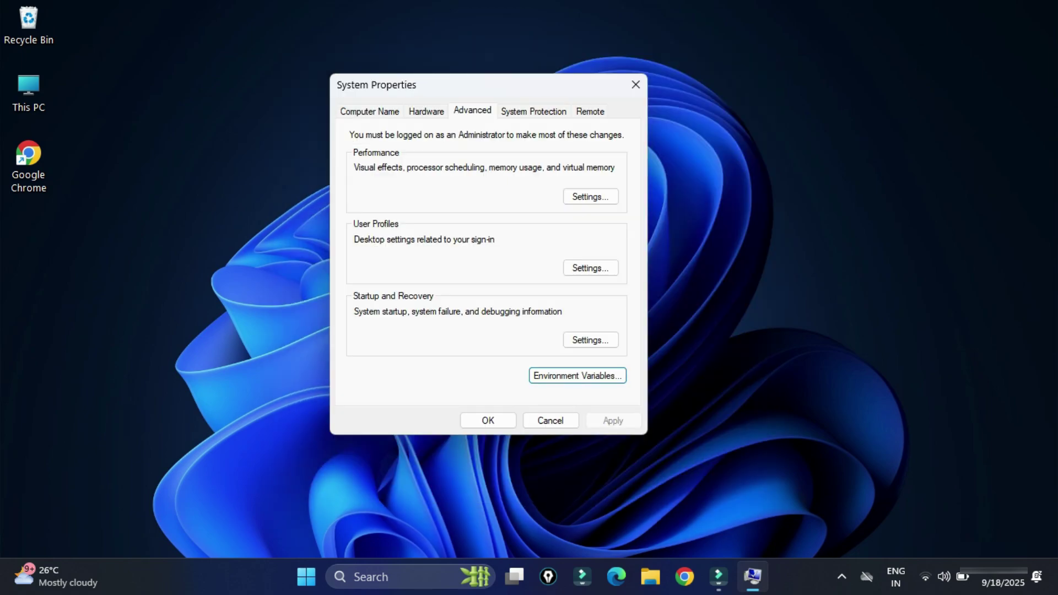
pyautogui.press('Tab')
pyautogui.press('Return')
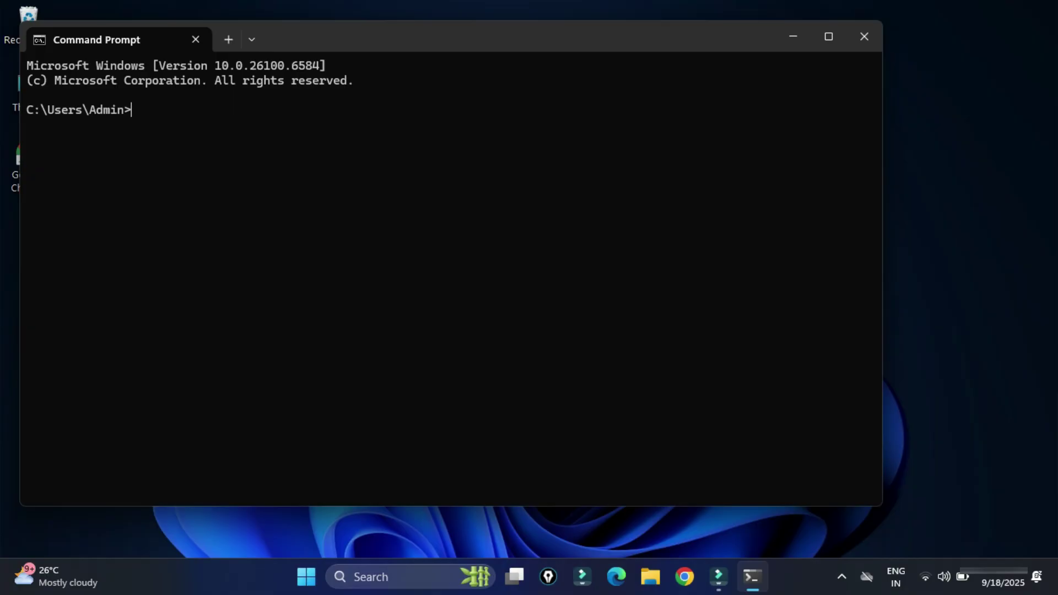
# - Run java --version in a centred Command Prompt to confirm java 25
pyautogui.moveTo(430, 41); pyautogui.dragTo(551, 65)
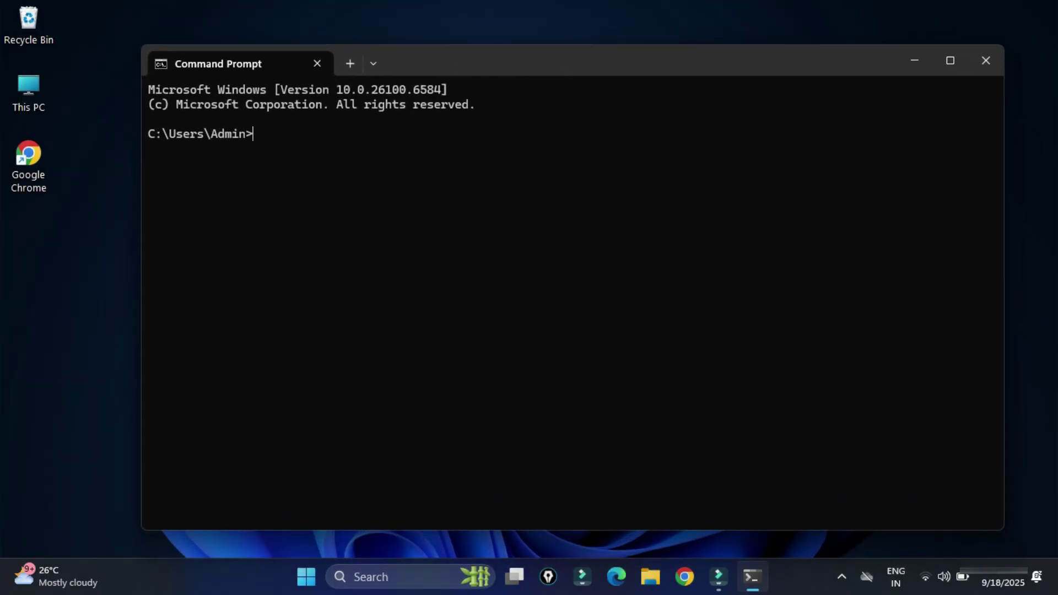
pyautogui.write('java --version')
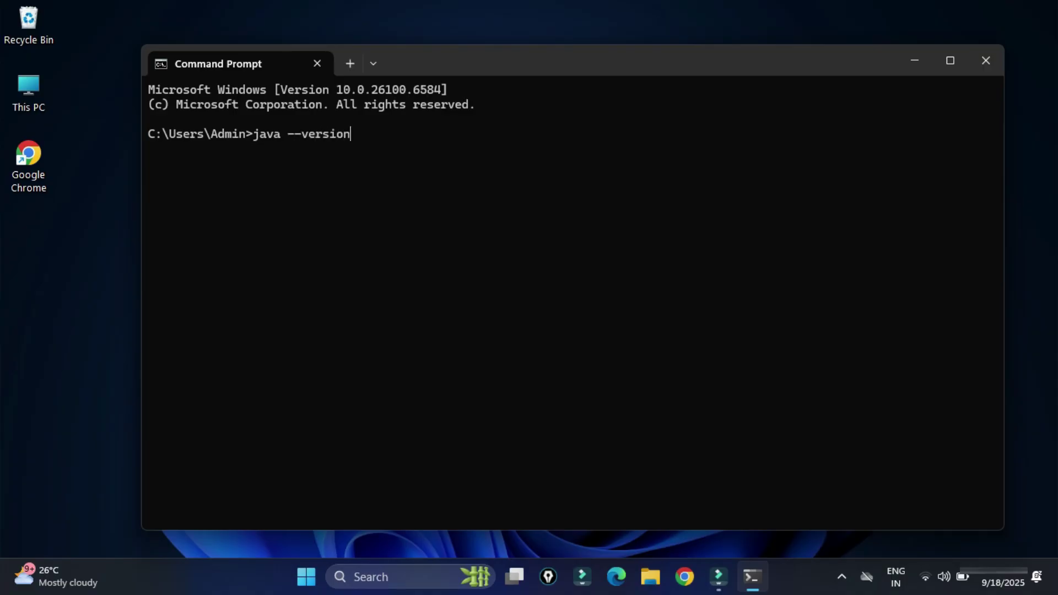
pyautogui.press('Return')
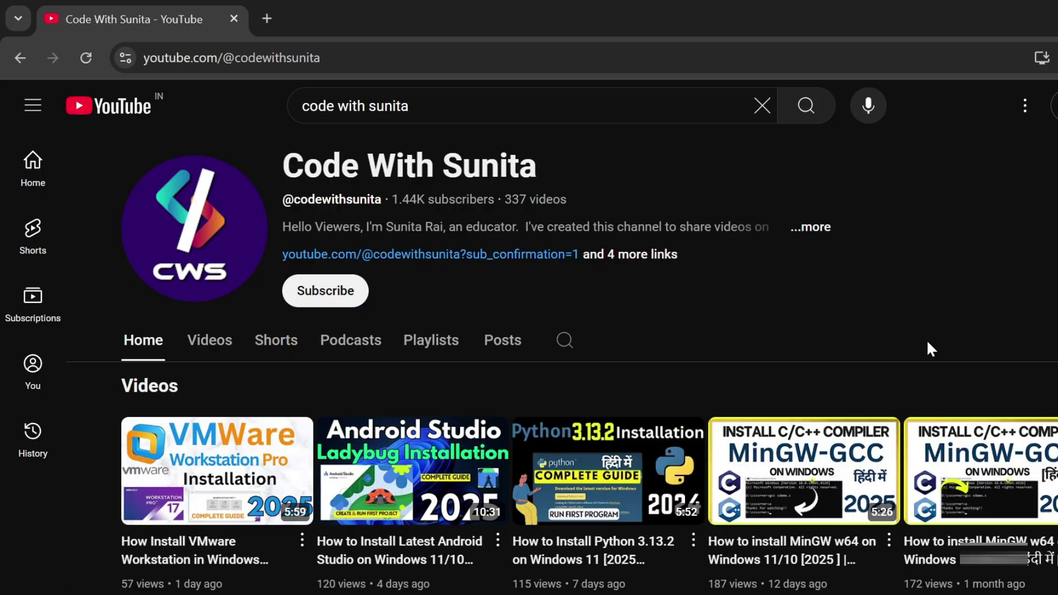
pyautogui.scroll(-2, 927, 340)
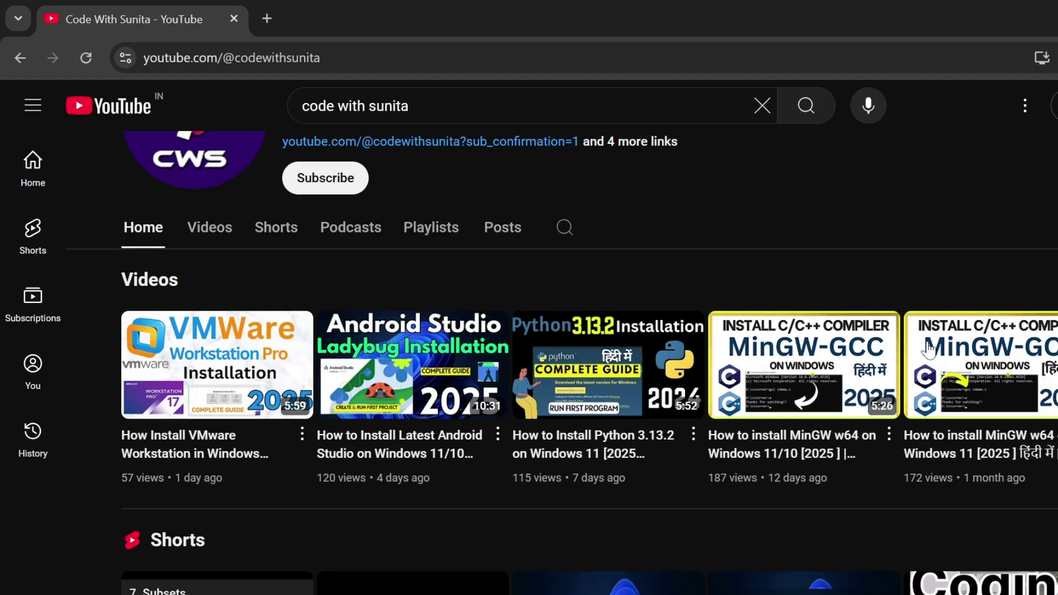
pyautogui.scroll(5, 508, 428)
pyautogui.click(435, 501)
pyautogui.scroll(-5, 435, 504)
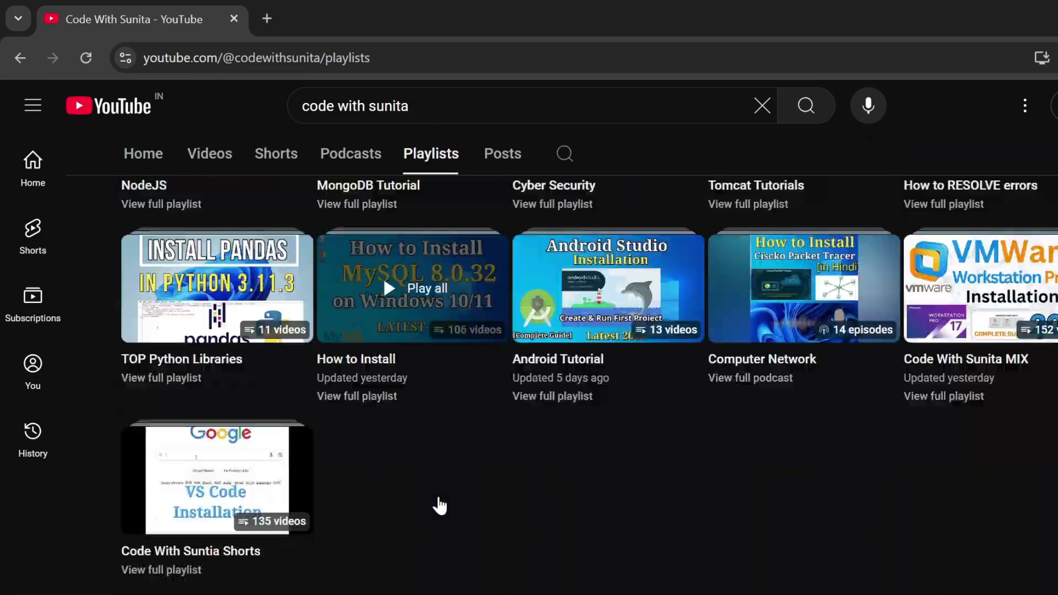
pyautogui.scroll(5, 435, 503)
pyautogui.click(215, 307)
pyautogui.scroll(-8, 212, 307)
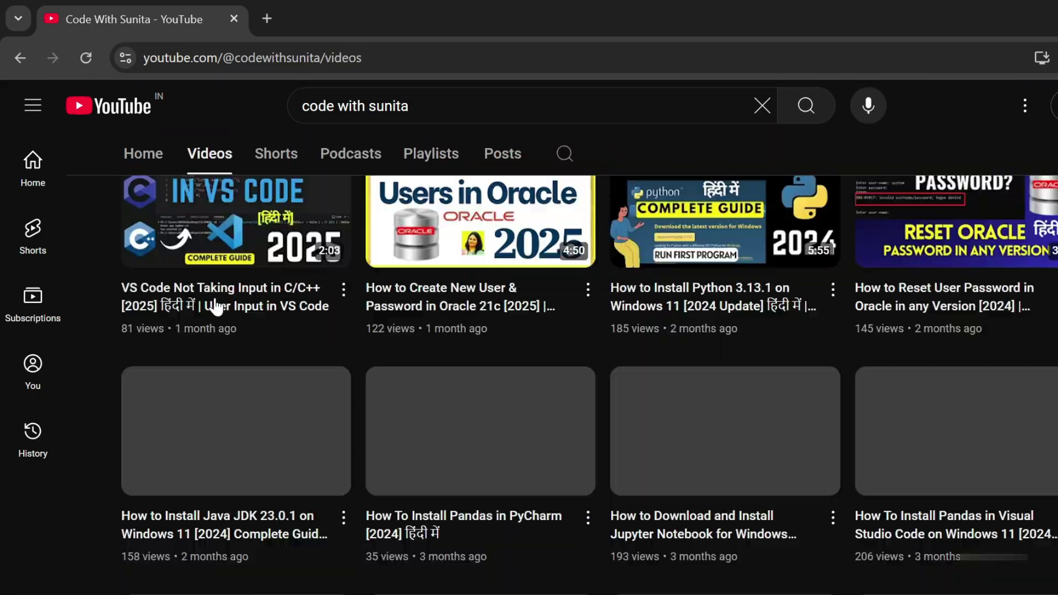
pyautogui.scroll(10, 224, 310)
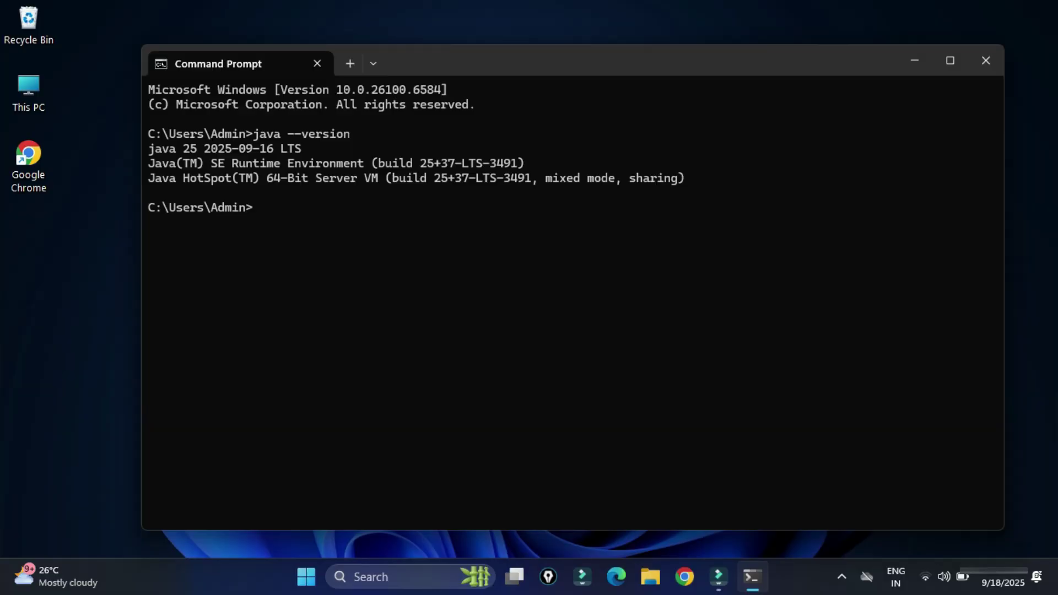